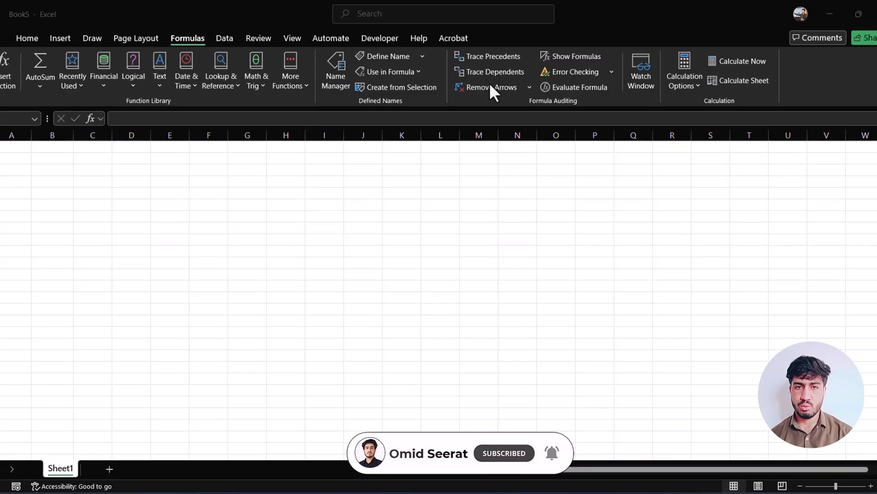
Enter the values 20, 30, 60, 50 and 40 down cells G2 to G6
click(255, 205)
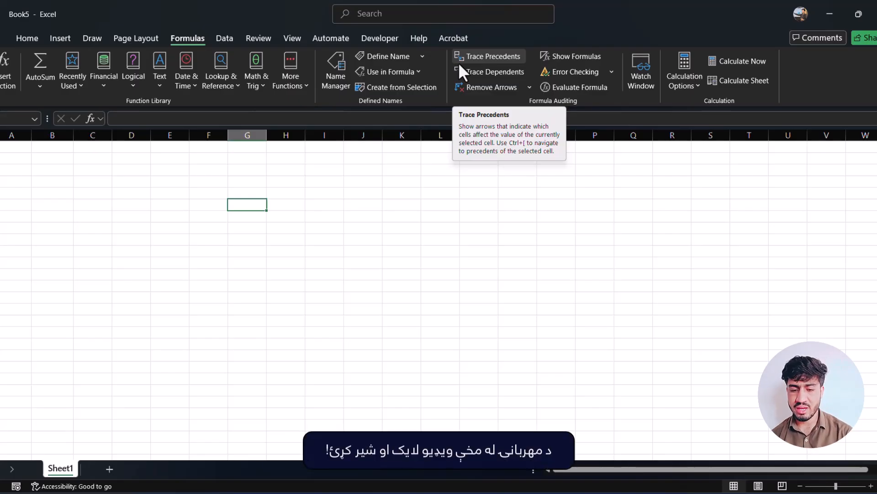
click(244, 161)
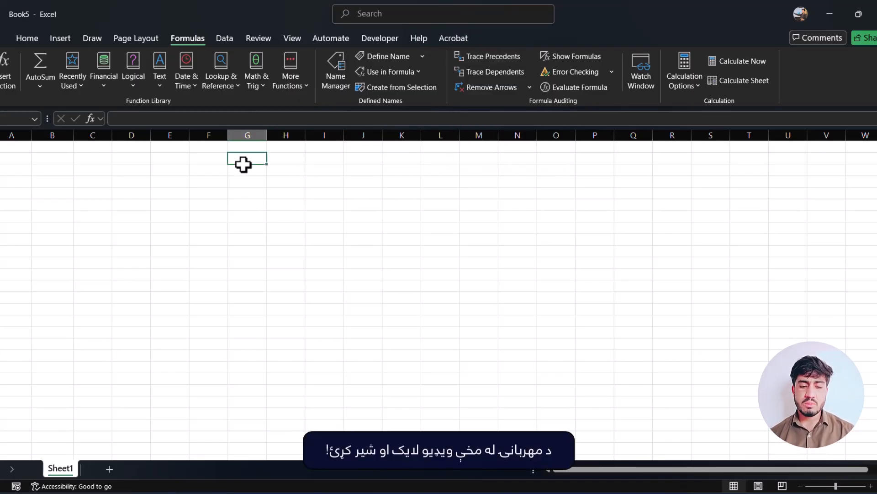
text(20)
key(Return)
text(30)
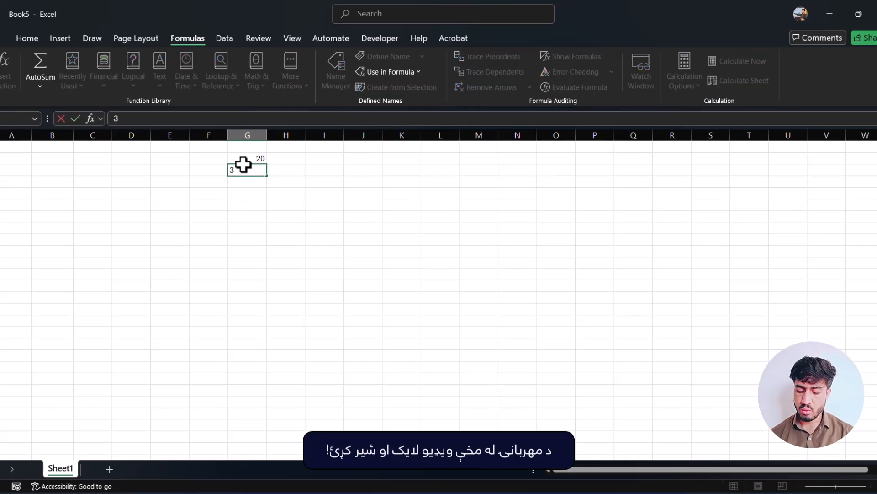
key(Return)
text(60)
key(Return)
text(50)
key(Return)
text(40)
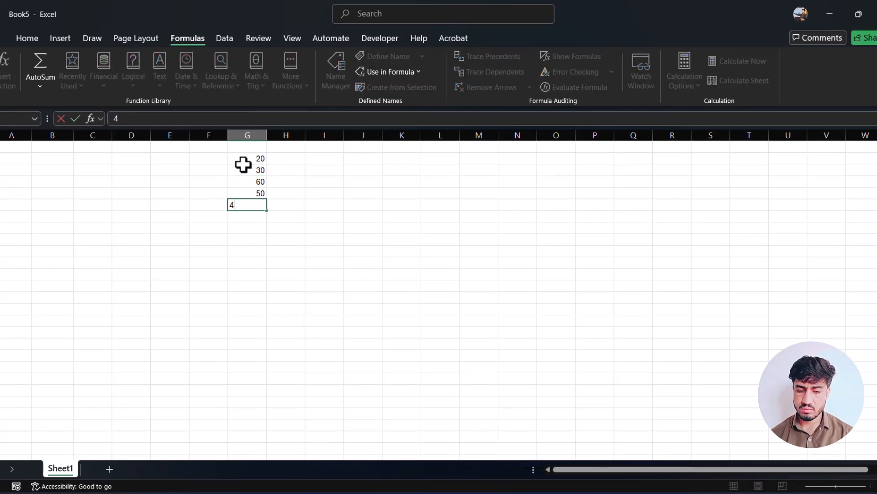
key(Return)
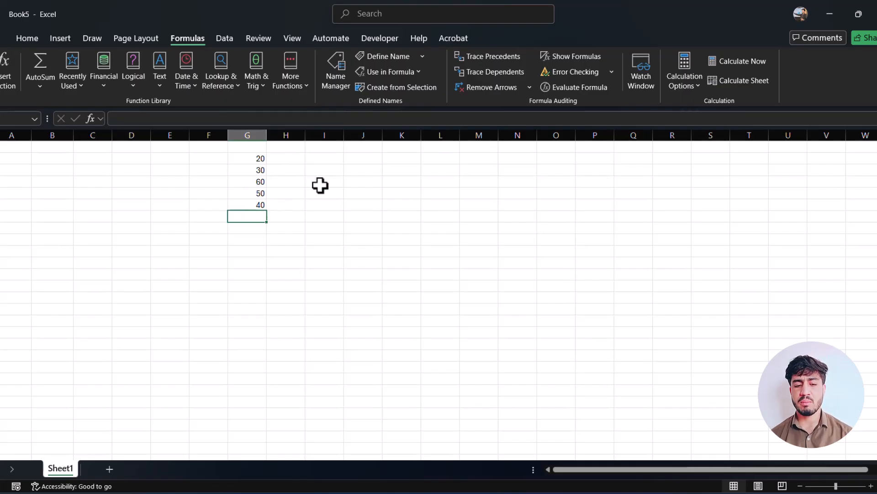
Total the column of numbers in cell J4 with a SUM formula over G2:G6
click(356, 183)
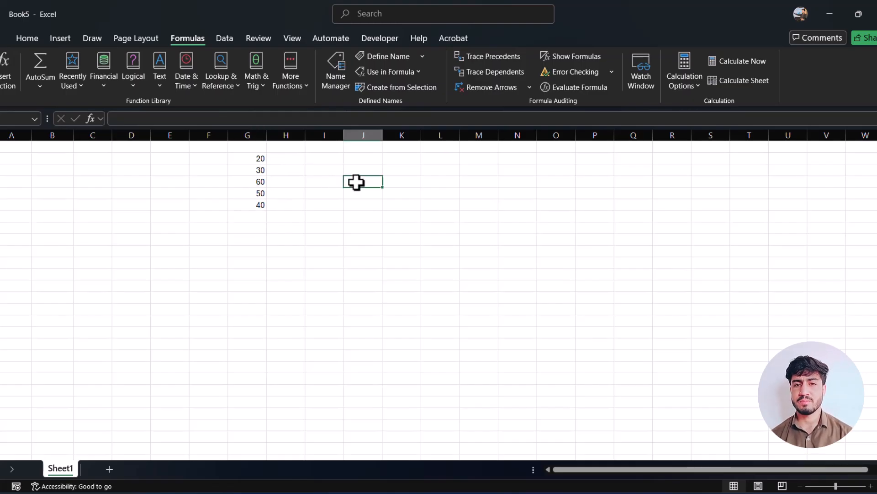
text(=)
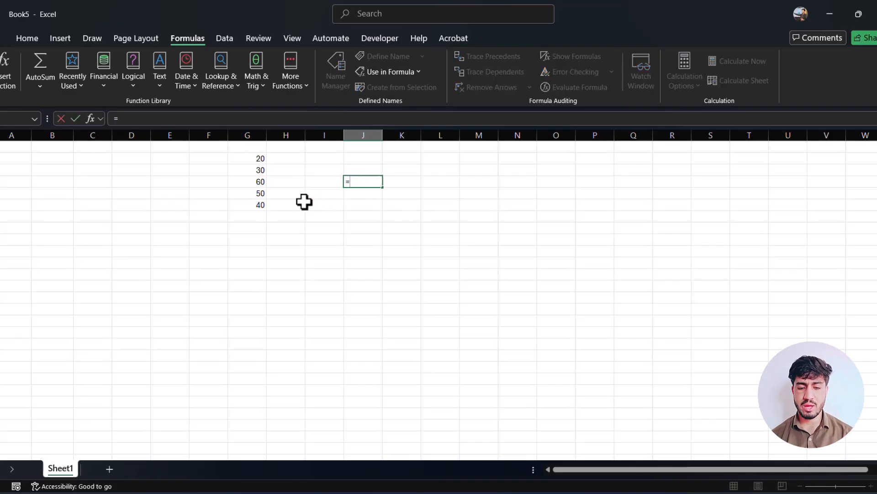
text(SUM)
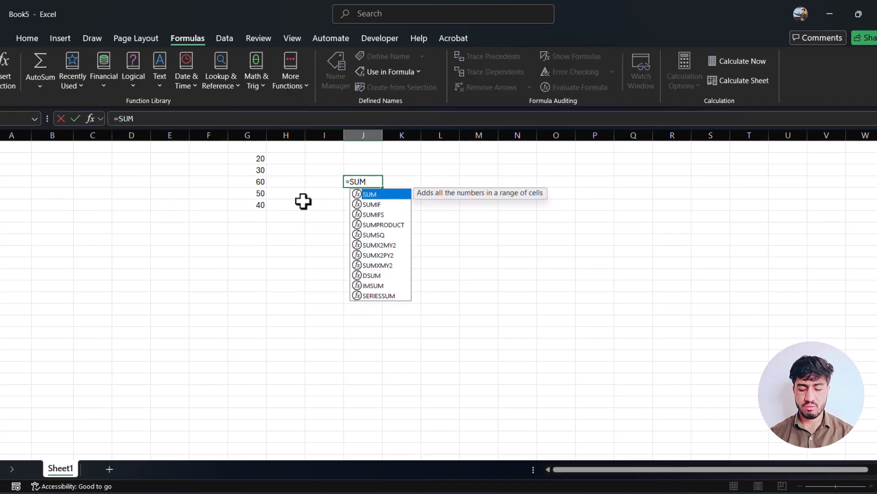
text(()
drag(260, 159, 258, 204)
key(Return)
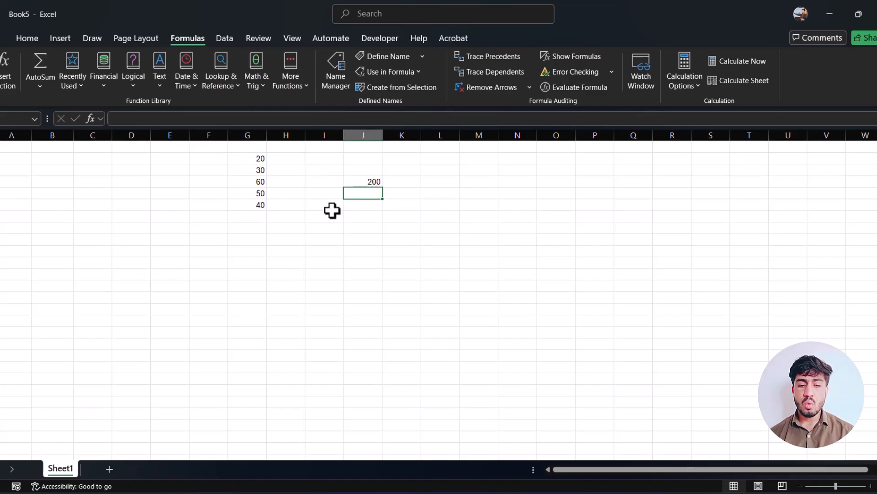
Try Trace Precedents on the constant in G5, and trace the precedents of the SUM formula in J4
drag(255, 160, 251, 210)
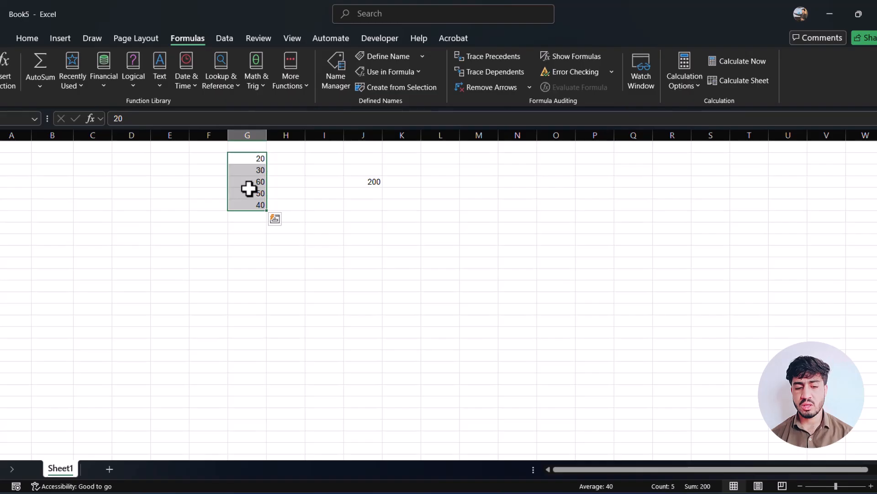
click(249, 189)
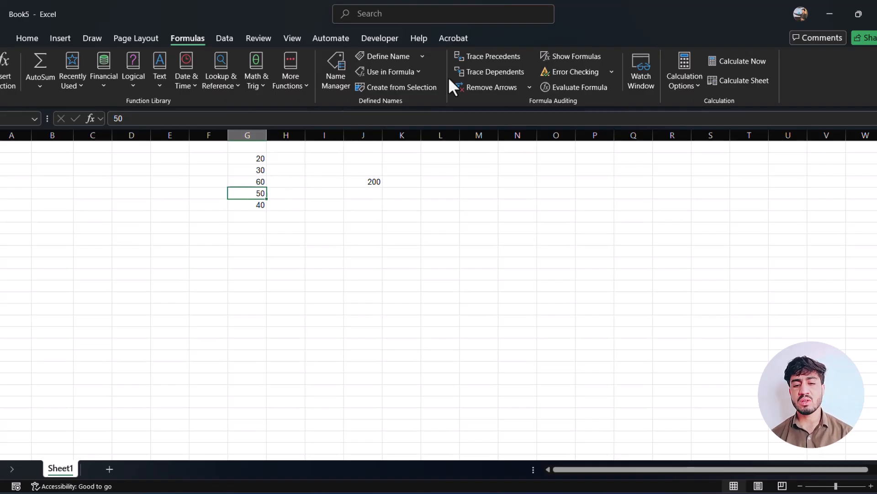
click(475, 58)
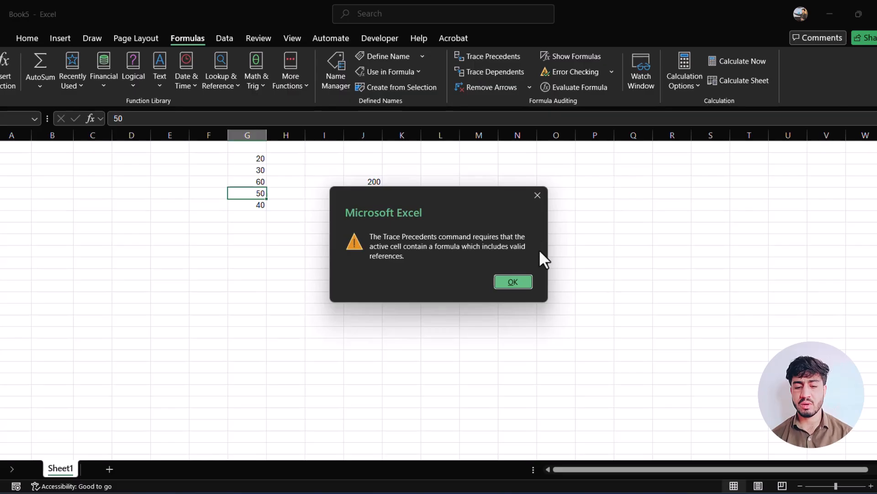
click(532, 199)
click(372, 181)
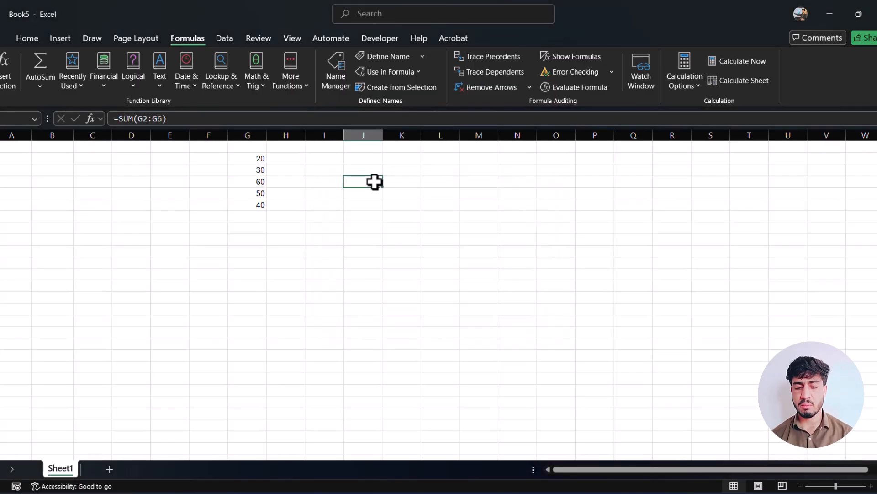
click(492, 60)
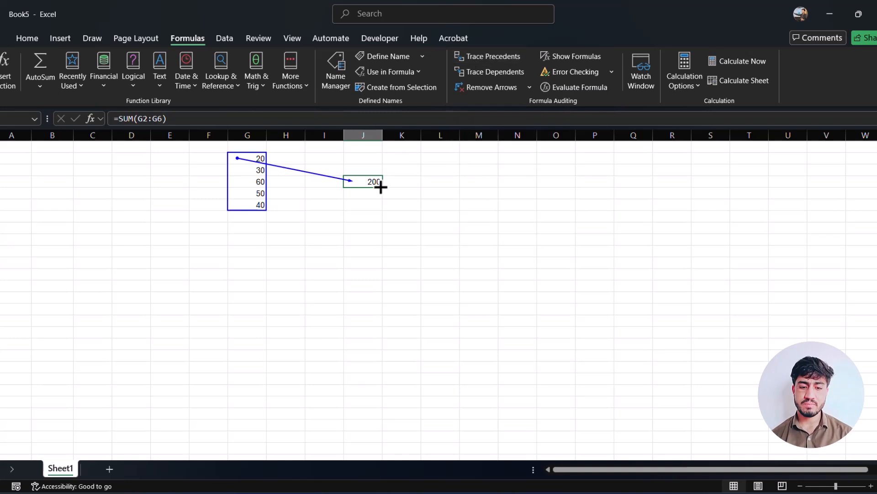
Enter the constant 200 in cell I9 and remove the precedent arrows from the sheet
click(312, 243)
text(200)
key(Return)
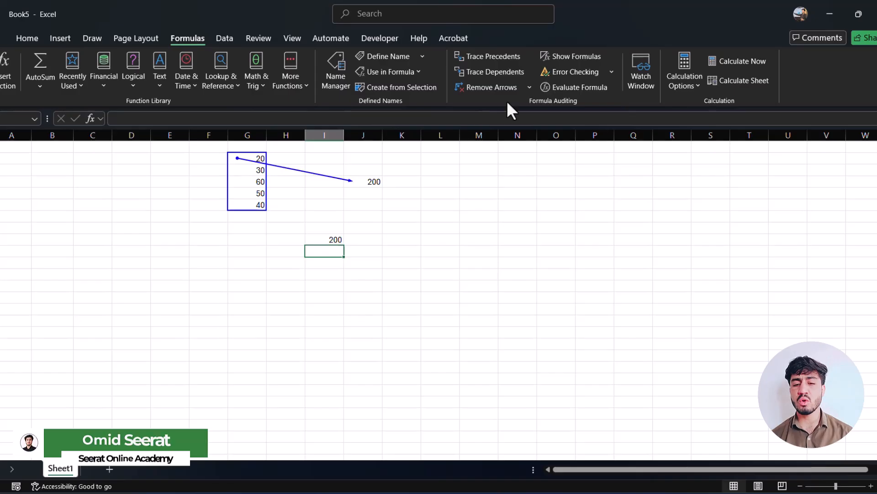
click(527, 89)
click(518, 104)
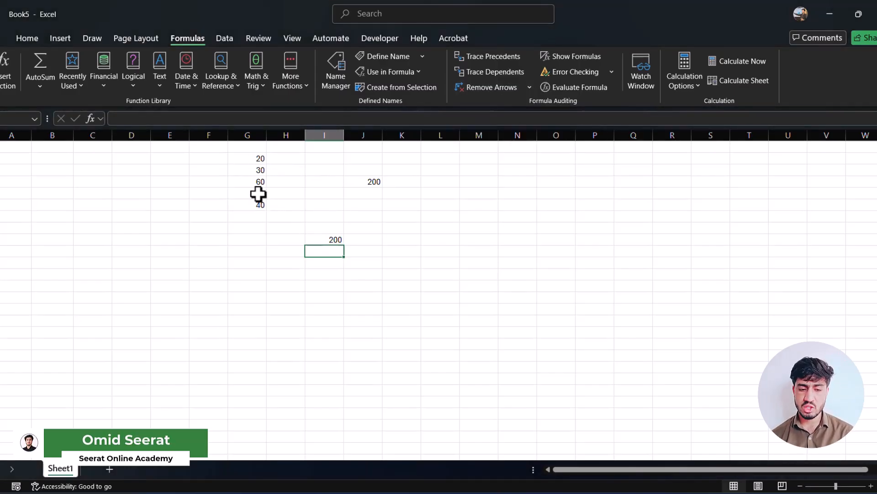
Try to trace the precedents of the constant in cell I9 and dismiss the message
click(318, 241)
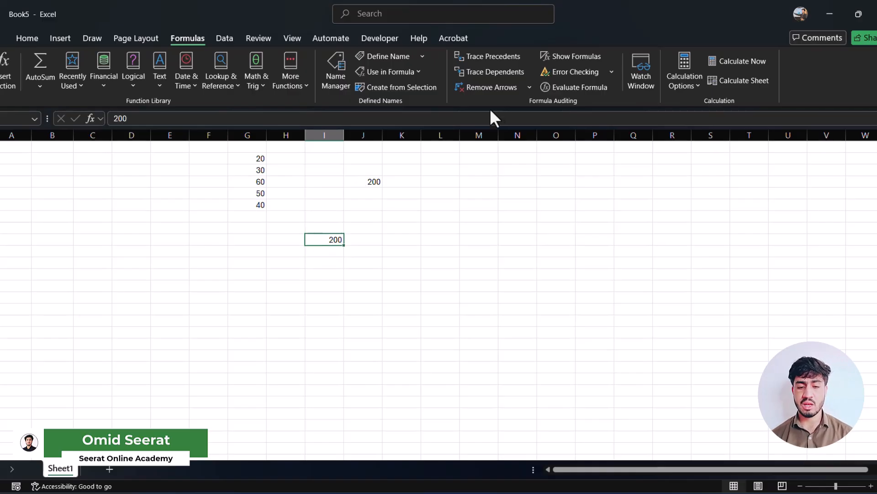
click(502, 57)
click(535, 194)
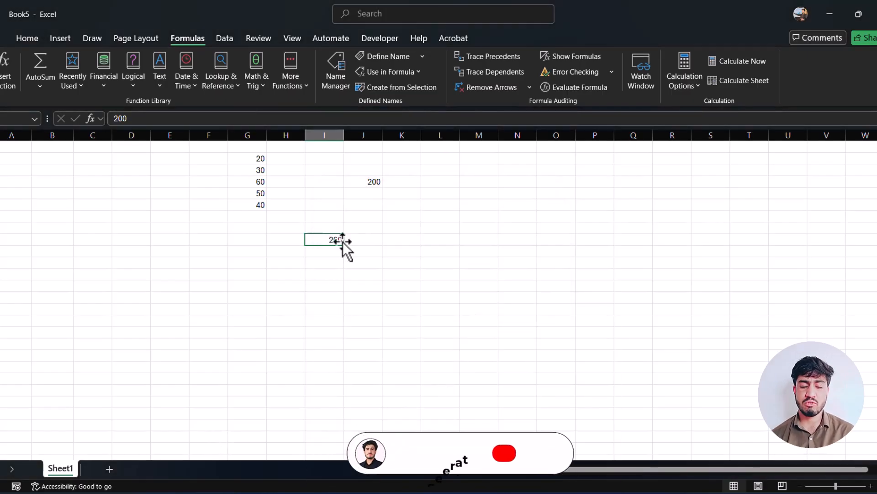
Trace the precedents of the SUM formula in J4 again and remove the tracer arrows
click(377, 183)
click(494, 58)
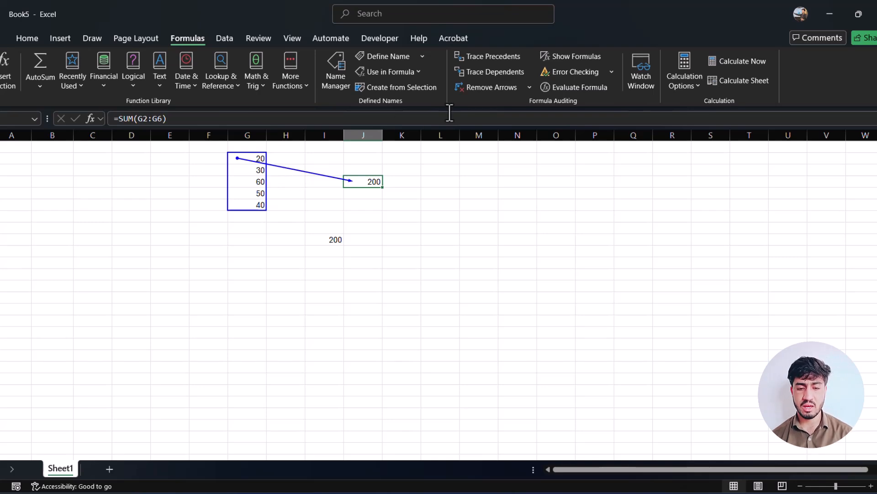
click(490, 87)
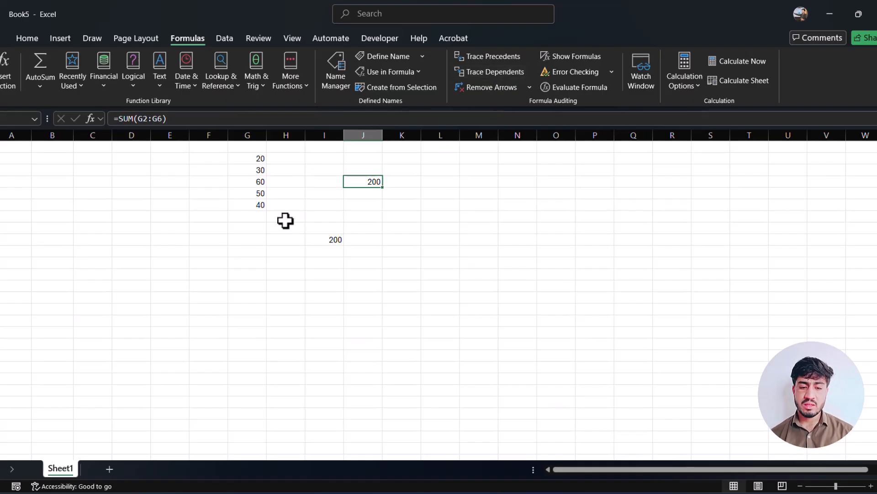
Trace the dependents of cells G2 and G6, and remove the tracer arrows
click(262, 160)
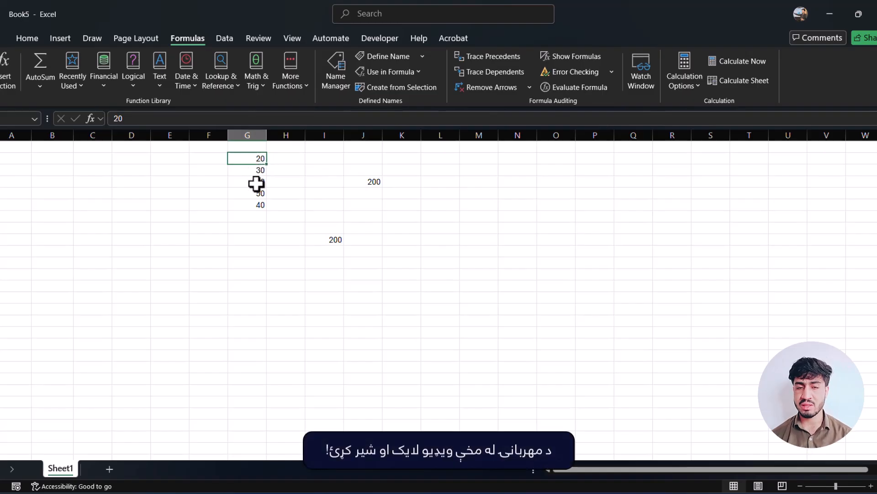
click(487, 73)
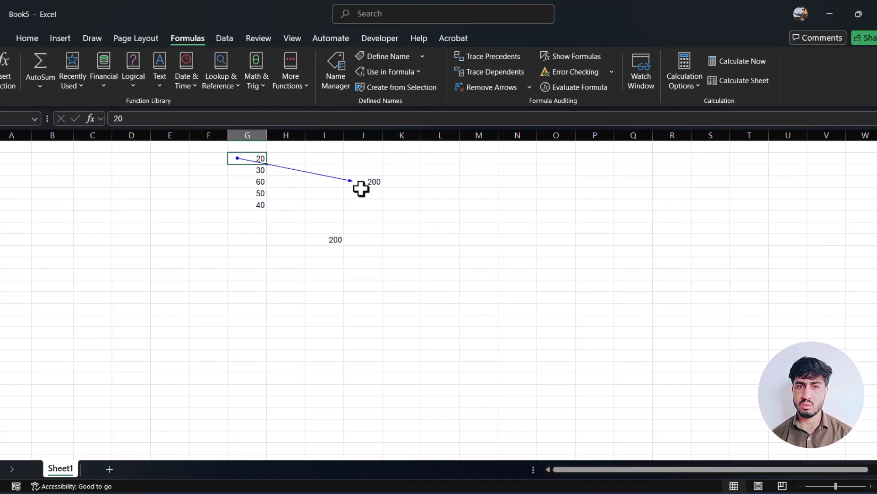
click(262, 206)
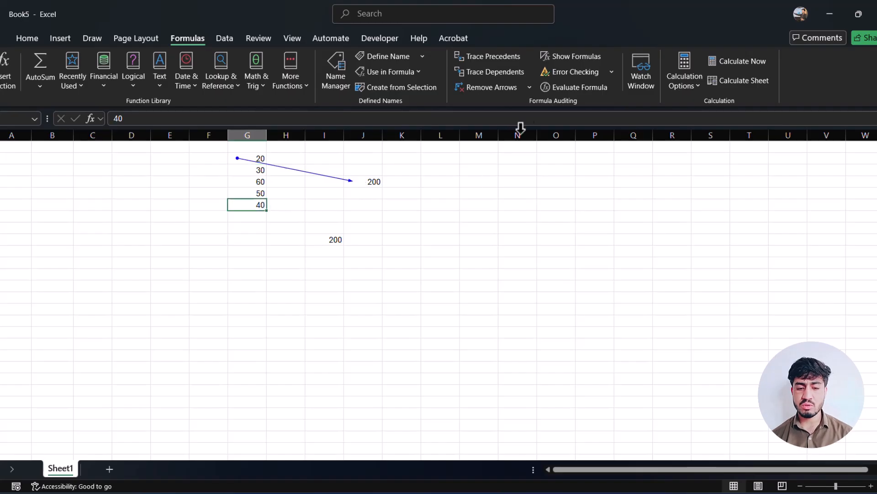
click(492, 73)
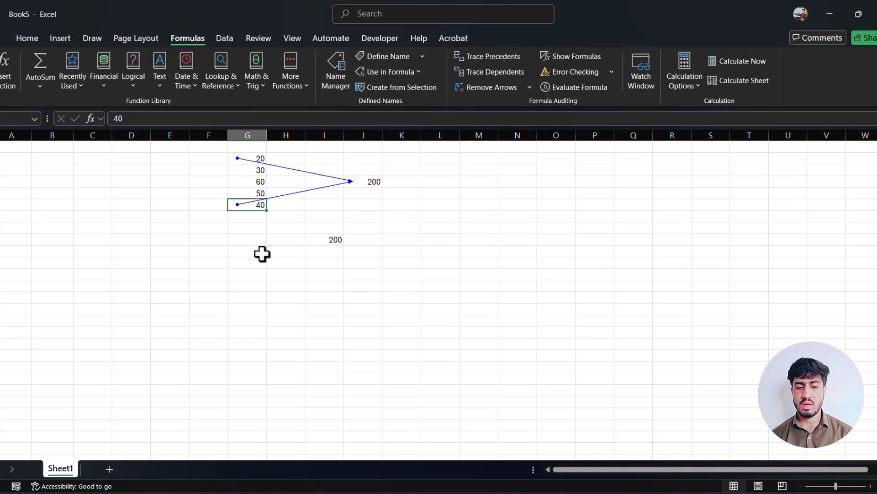
click(143, 267)
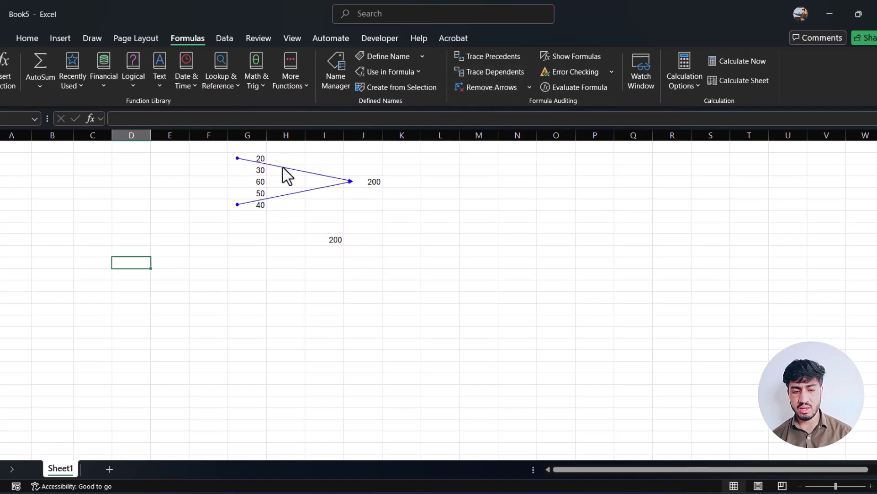
click(487, 89)
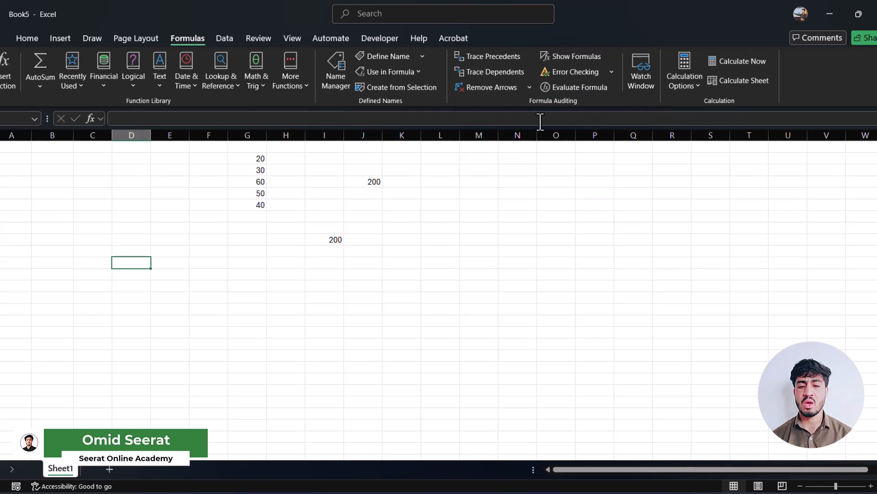
Display formulas instead of results on the sheet and enter the formula =G6+G5+G4 in cell G7
click(573, 57)
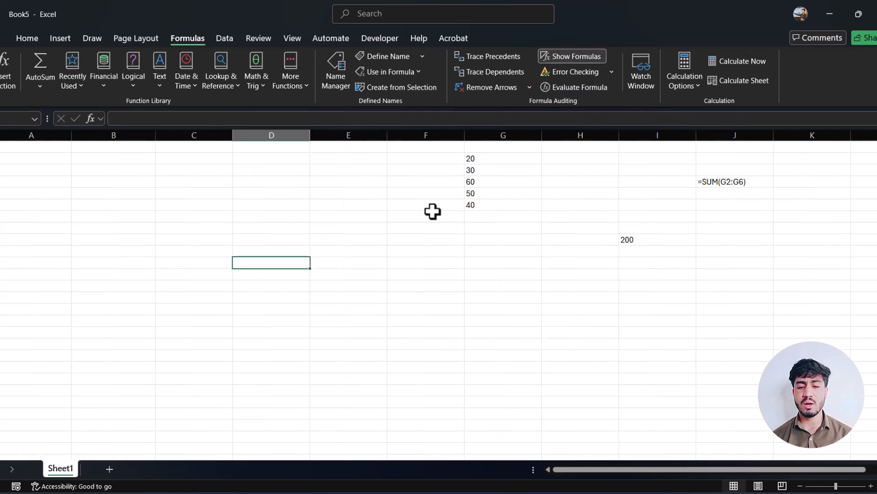
scroll(661, 173, up, 2)
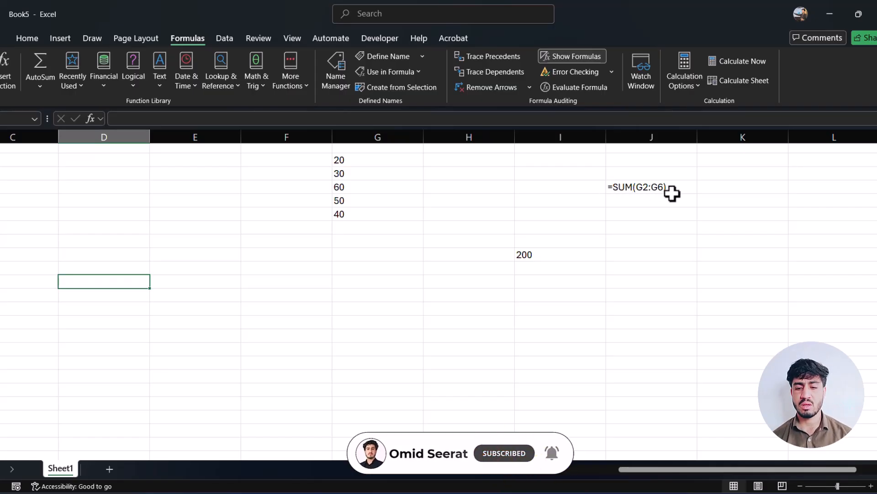
click(345, 227)
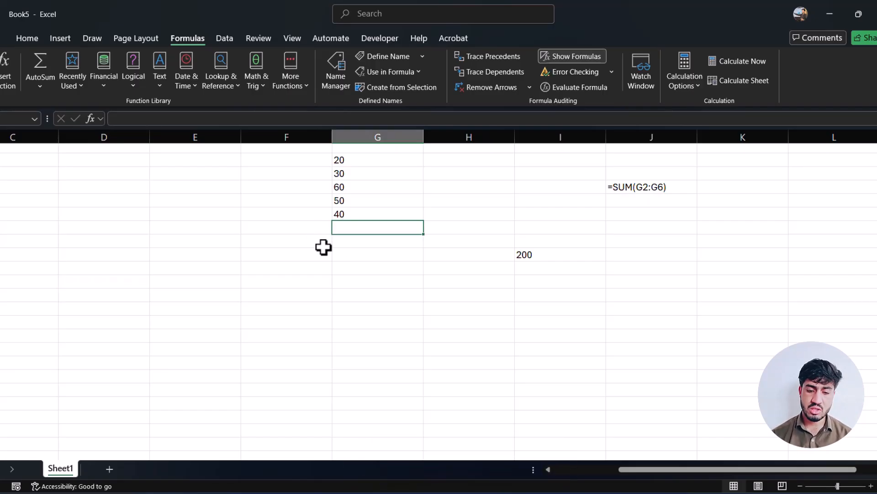
text(=)
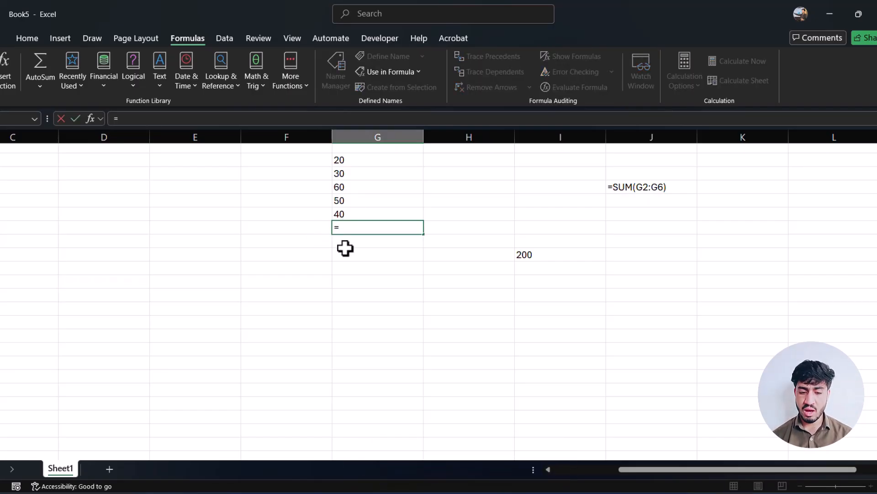
click(347, 214)
text(+)
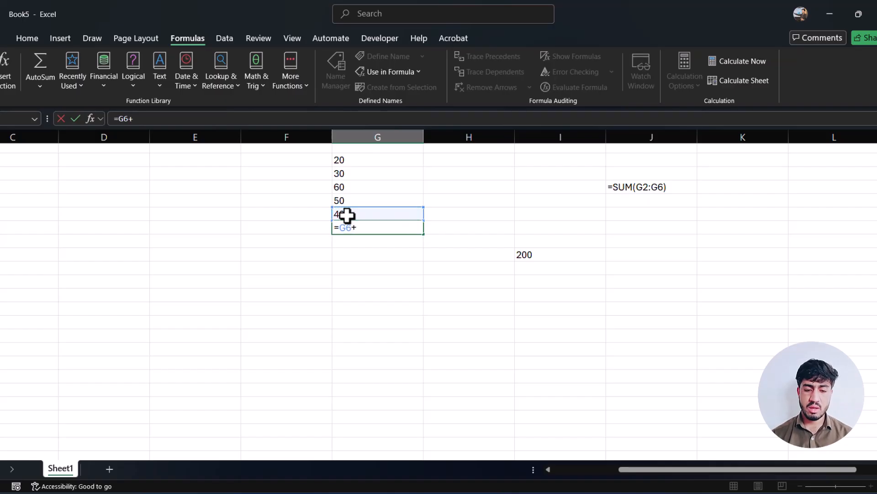
click(345, 200)
text(+)
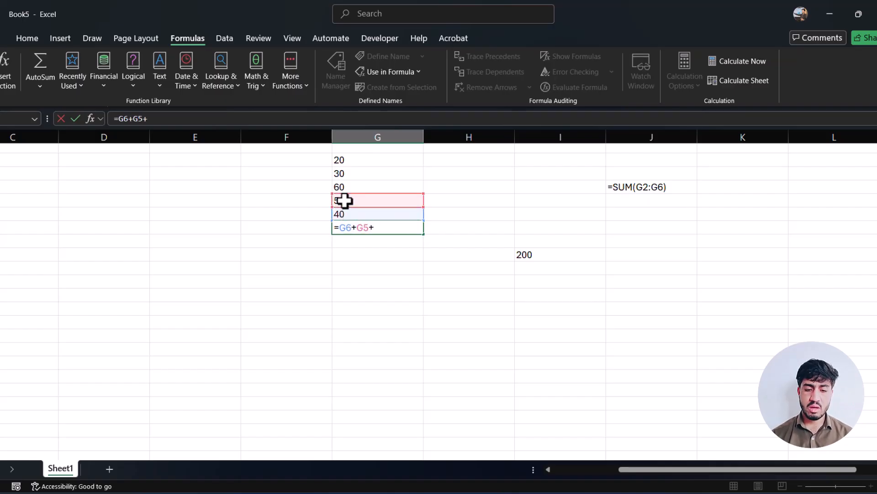
click(345, 188)
key(Return)
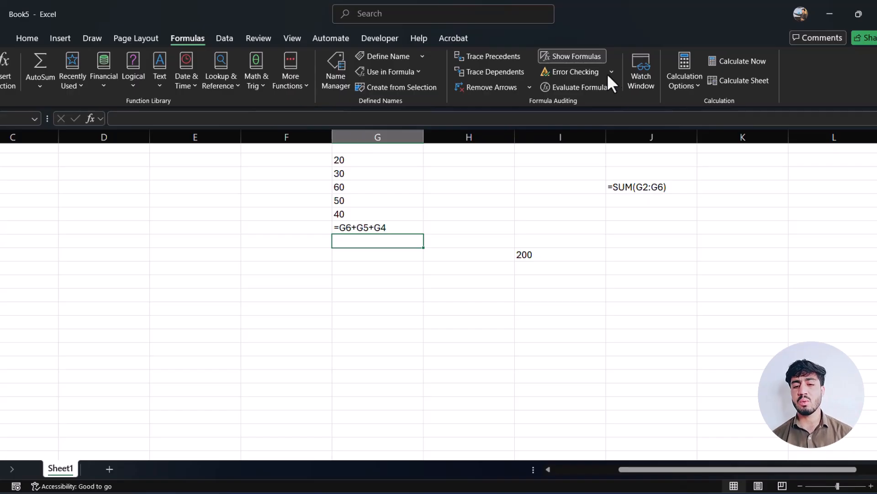
Switch the sheet back from showing formulas to showing results and select empty cell G12
click(567, 56)
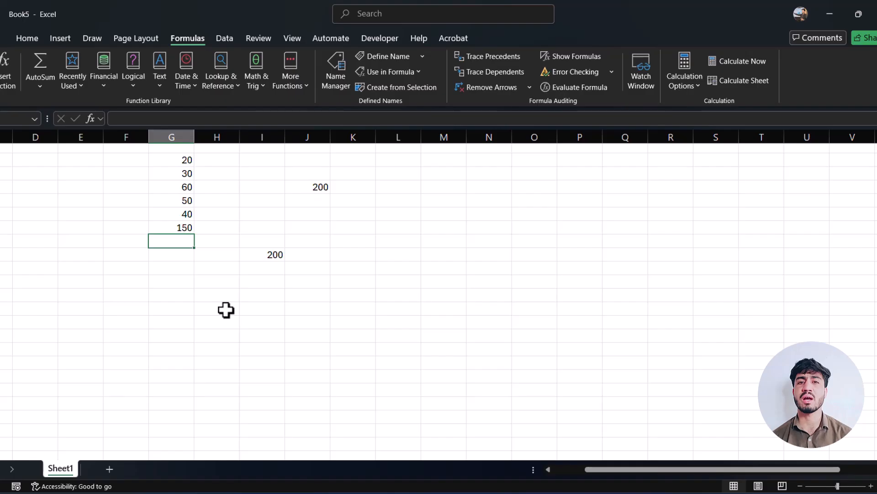
click(189, 292)
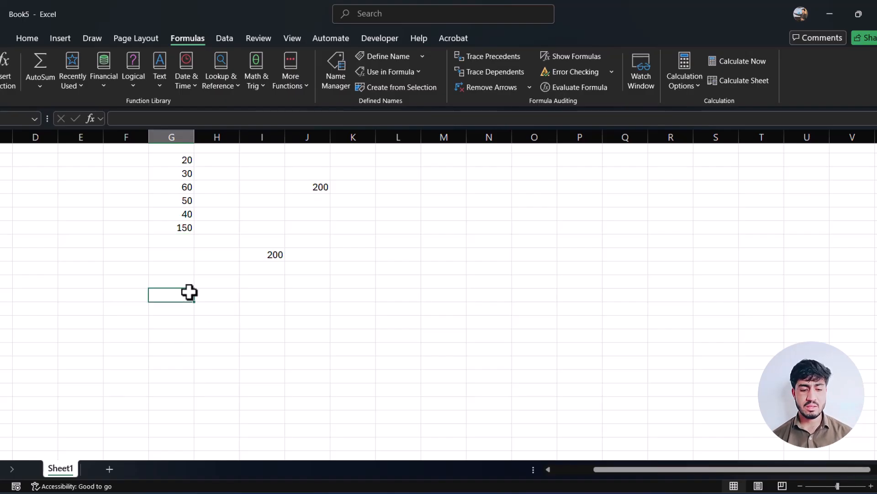
Enter the text SDFSDFSD in cell G12 and the formula =I9+G12 in cell G13
text(SDFSDFSD)
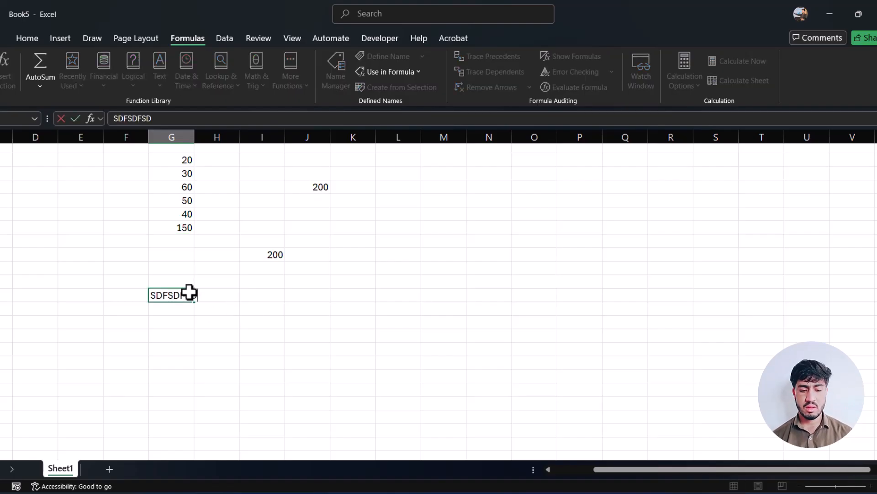
key(Return)
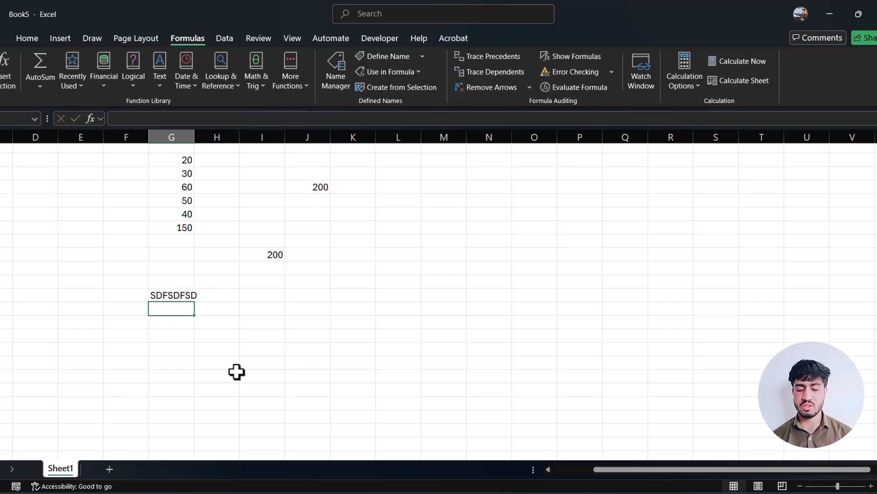
text(=)
click(273, 255)
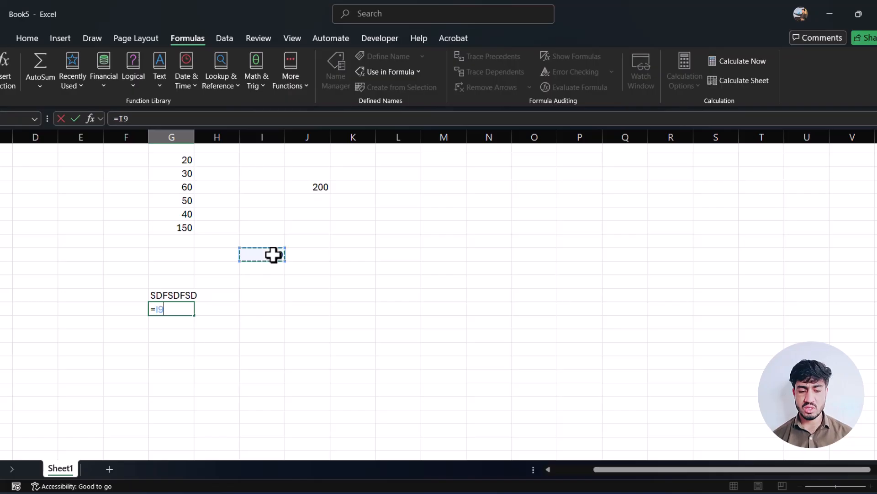
text(+)
click(163, 296)
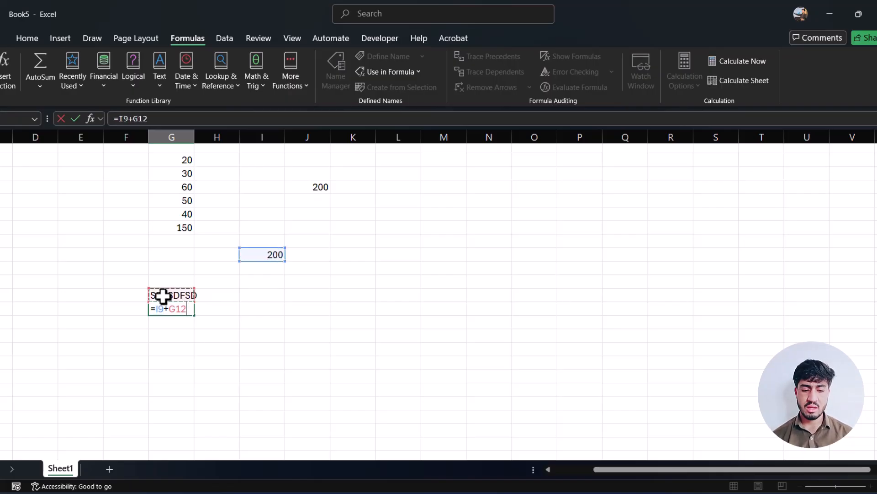
key(Return)
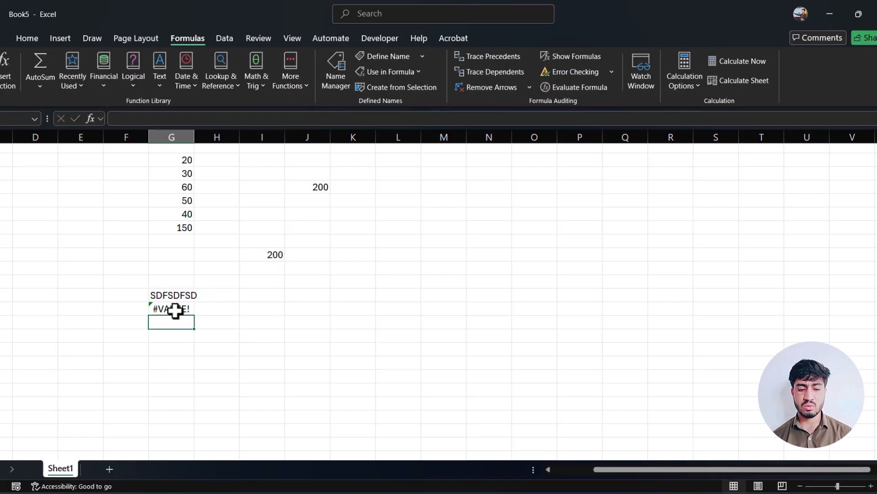
Run Error Checking on the formula in cell G13
scroll(176, 309, up, 2)
scroll(220, 312, left, 2)
scroll(220, 311, up, 1)
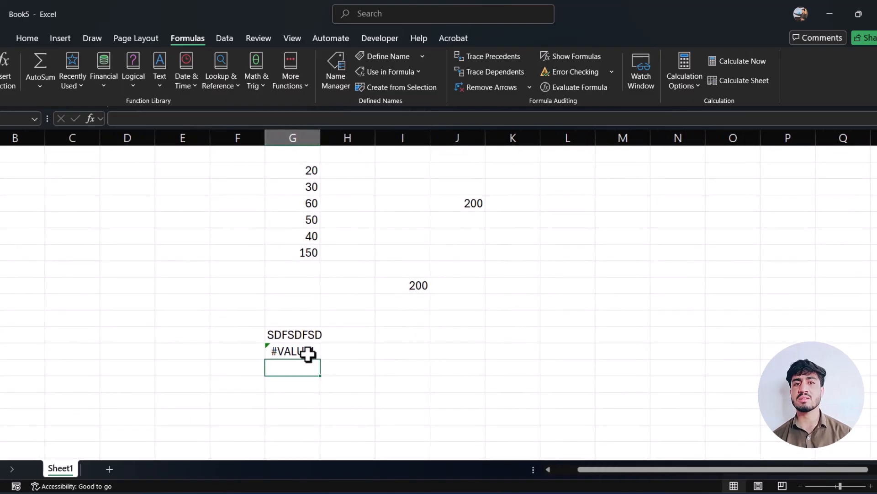
click(312, 354)
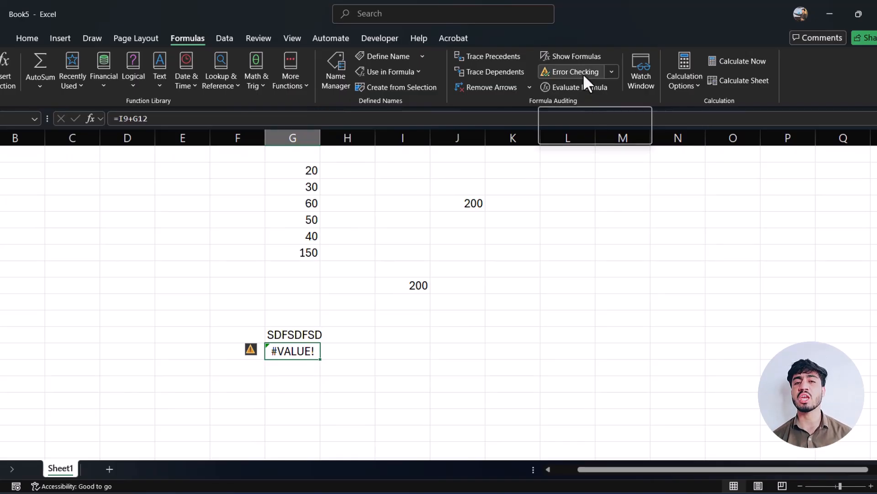
click(611, 71)
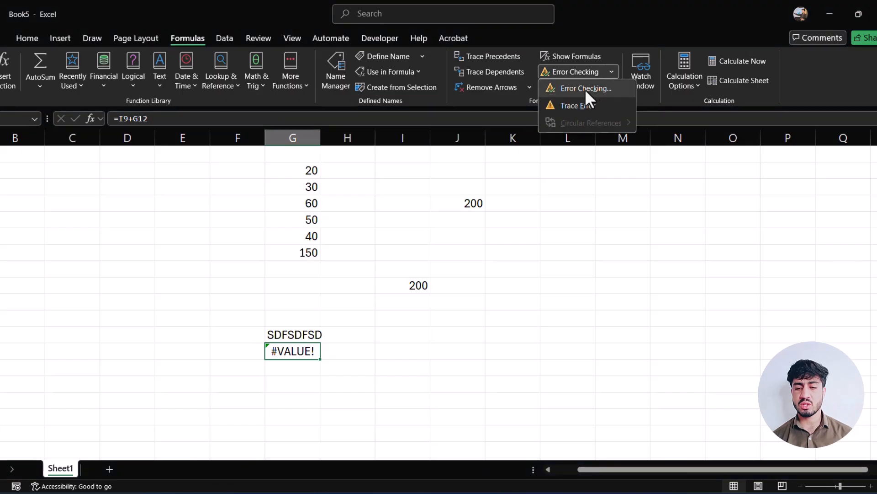
click(589, 88)
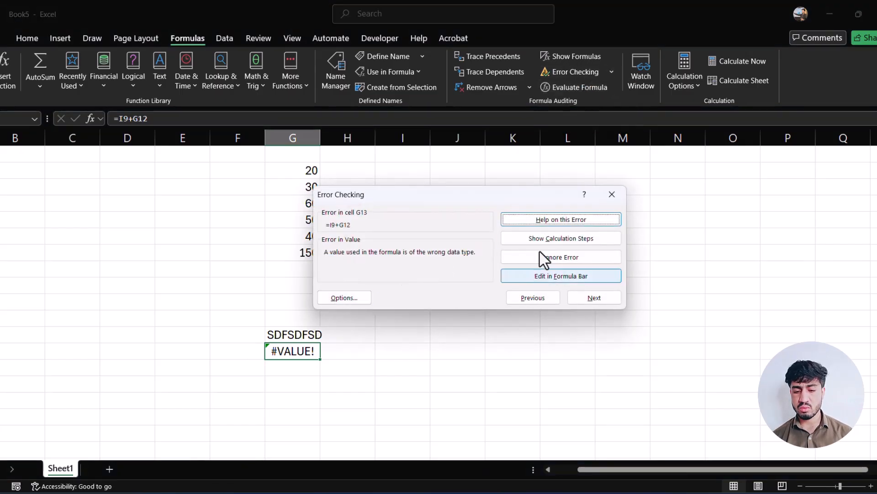
Show the calculation steps for G13, evaluate the formula through to its result, restart the evaluation and close it
click(591, 242)
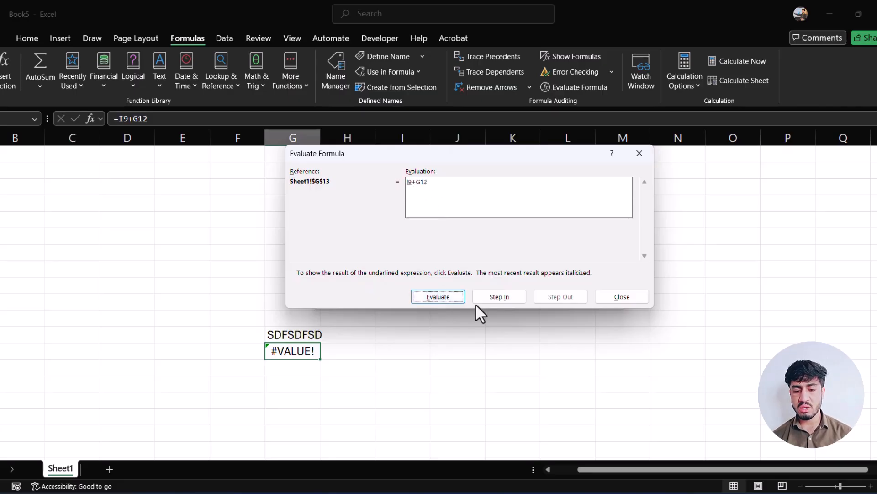
click(440, 301)
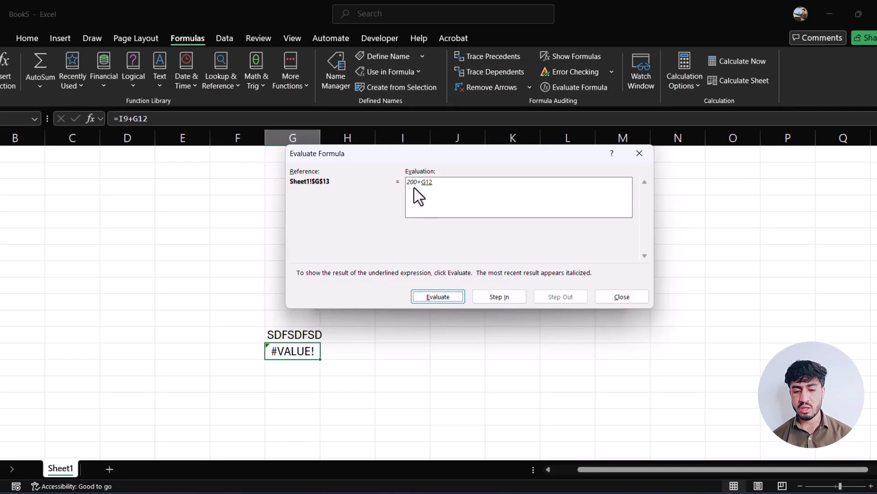
click(439, 297)
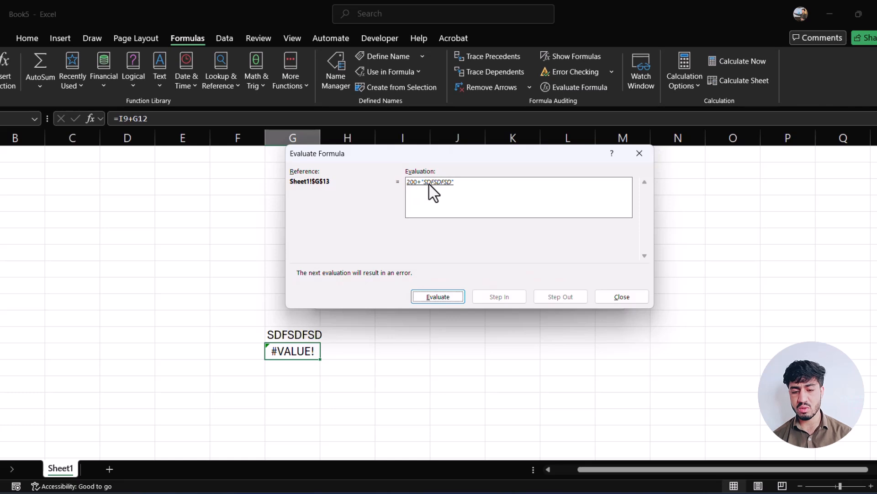
click(451, 297)
click(452, 297)
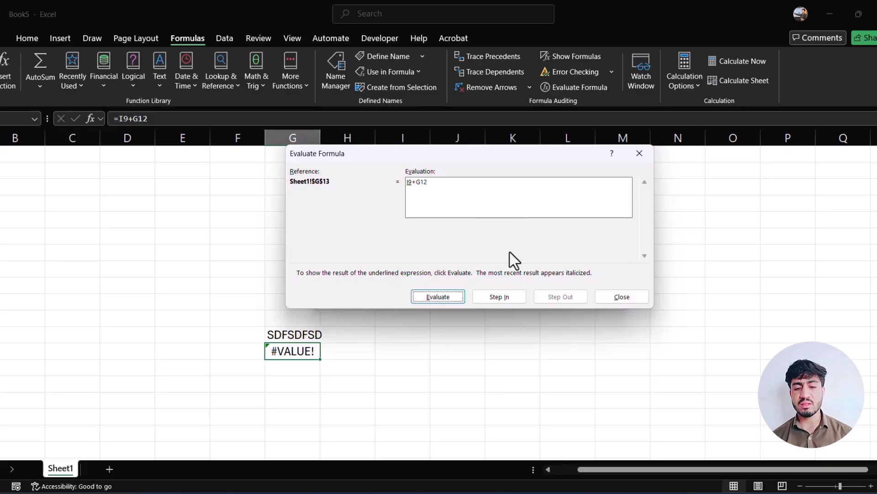
click(620, 296)
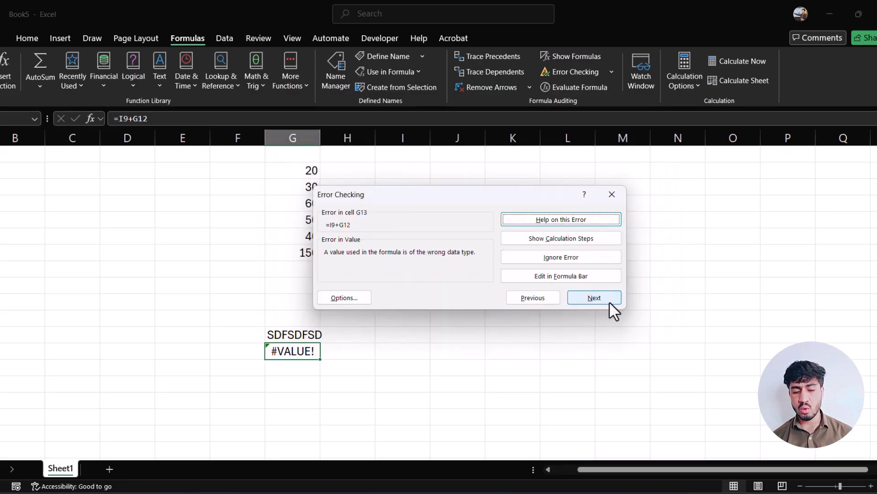
Ignore the flagged error in cell G13 and finish the error check
click(561, 260)
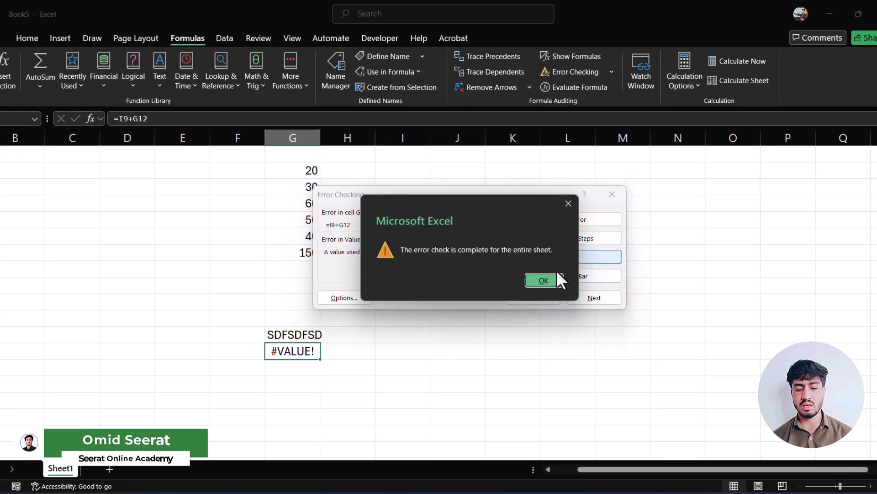
click(530, 281)
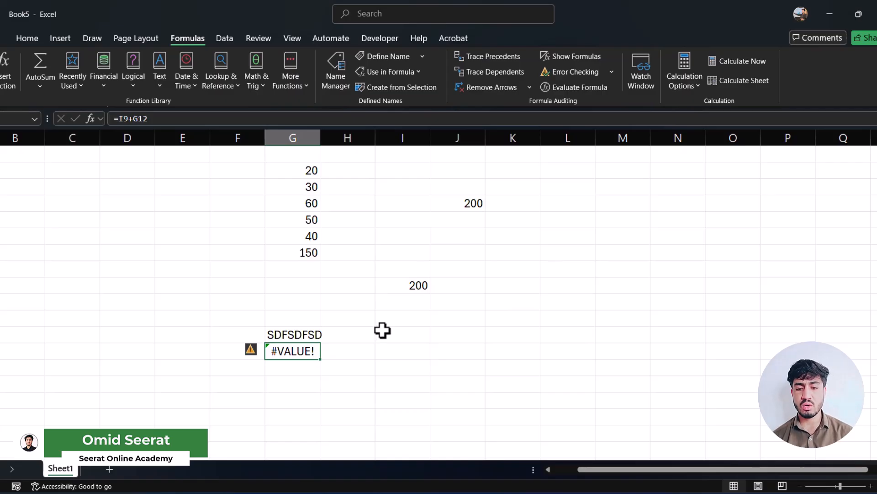
Run Error Checking on G13 again, open its formula for editing, and leave it without making changes
click(612, 72)
click(612, 86)
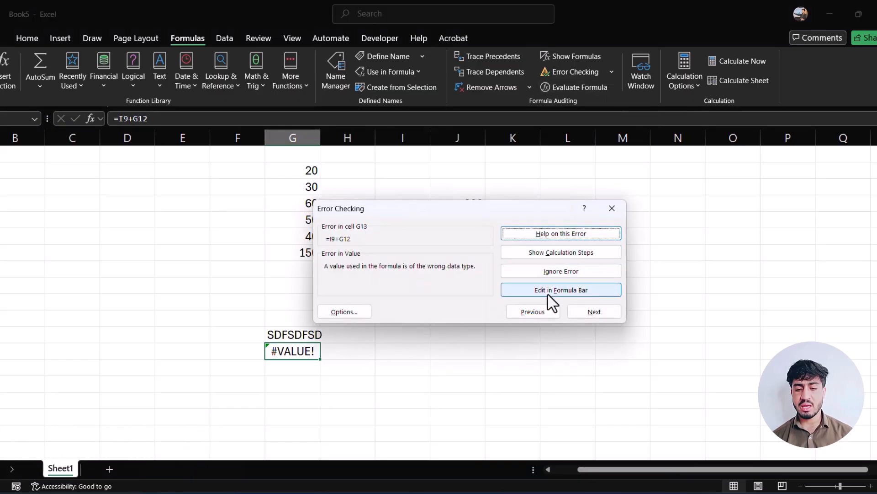
click(552, 290)
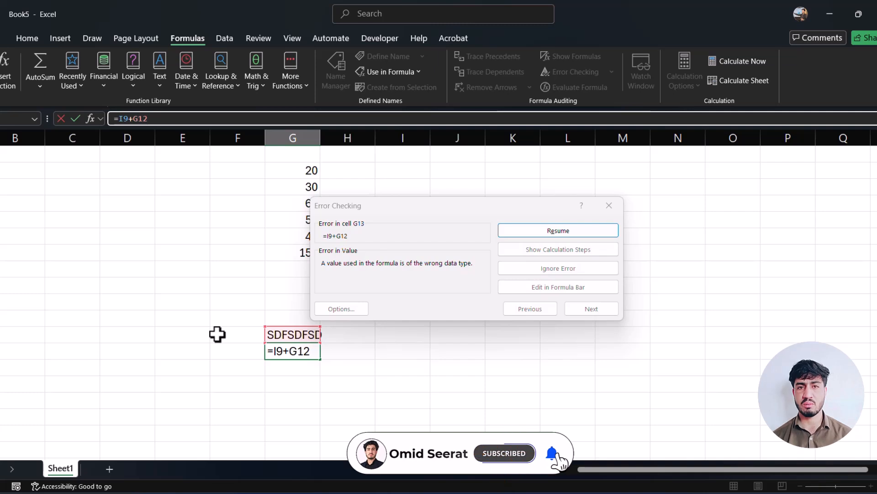
click(605, 211)
click(604, 212)
click(419, 234)
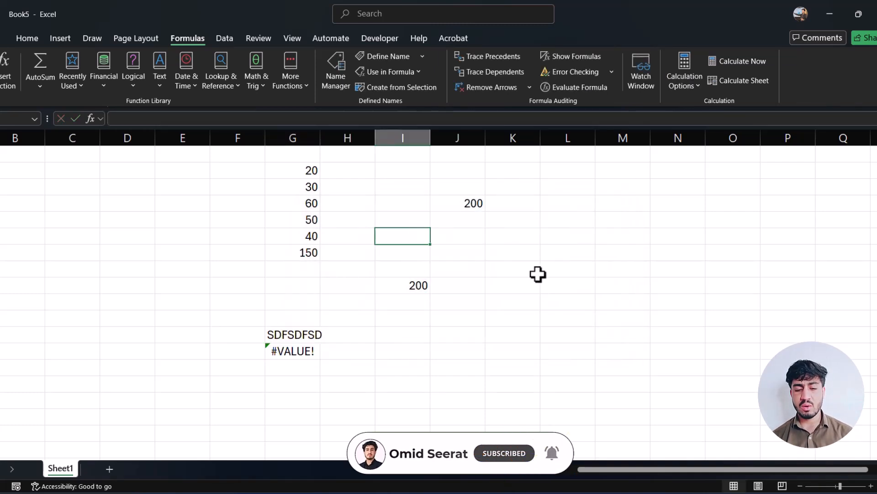
Trace the error in cell G13 to its source cells and remove the tracer arrows
click(300, 346)
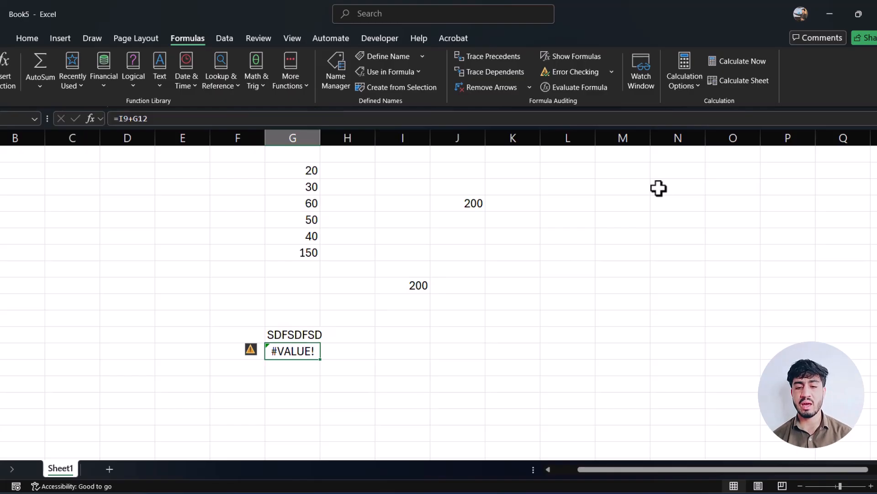
click(611, 72)
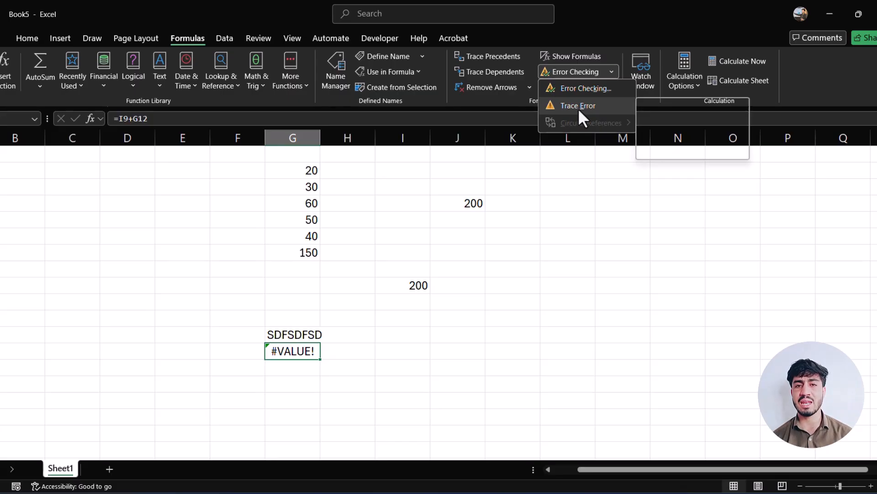
click(577, 108)
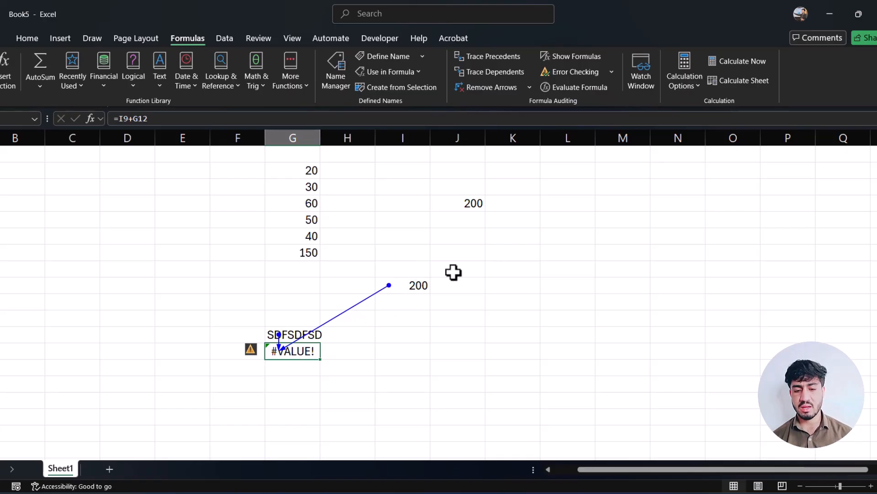
click(498, 93)
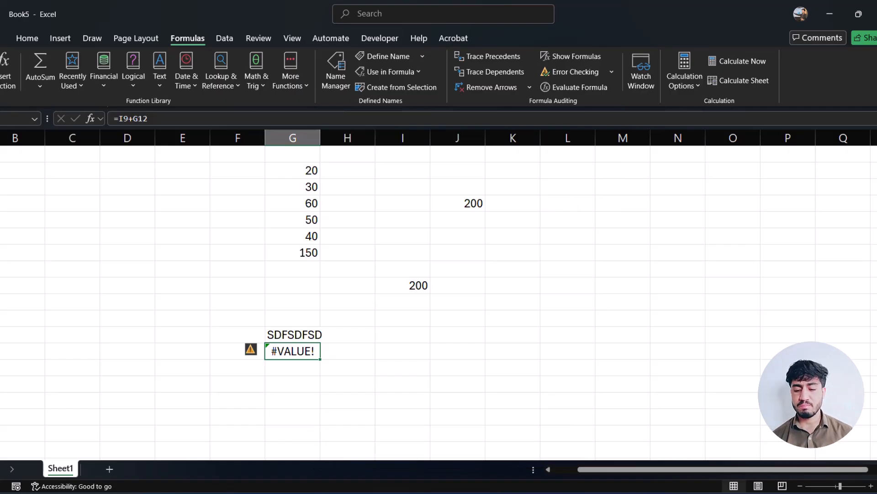
click(646, 493)
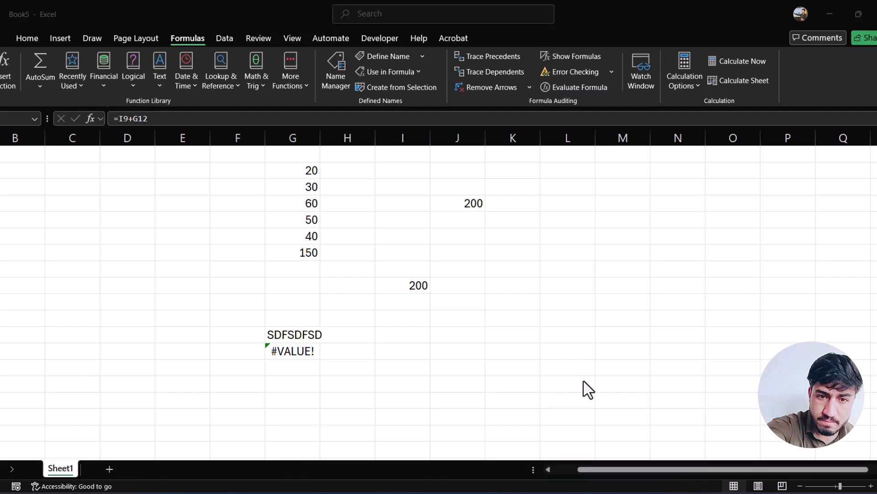